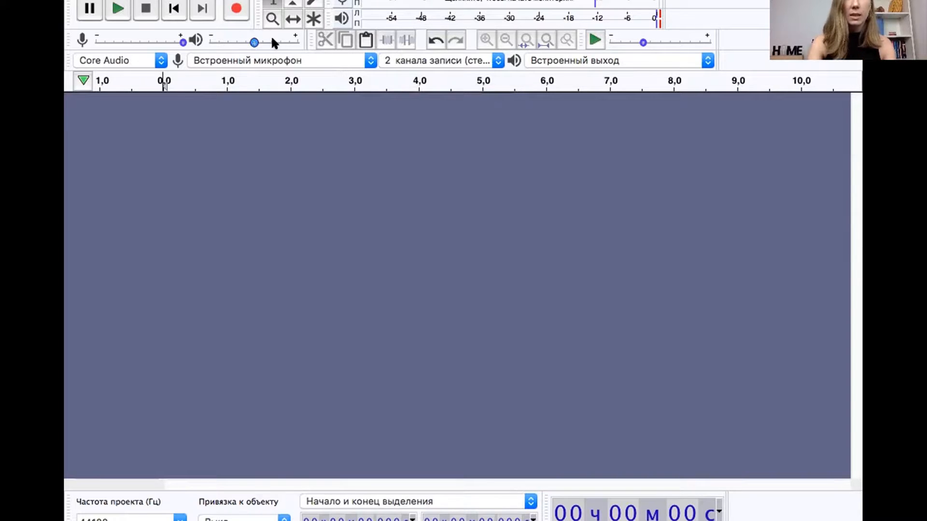
- Check the available recording devices and the mono and stereo recording channel options
{"action": "left_click", "coordinate": [268, 59]}
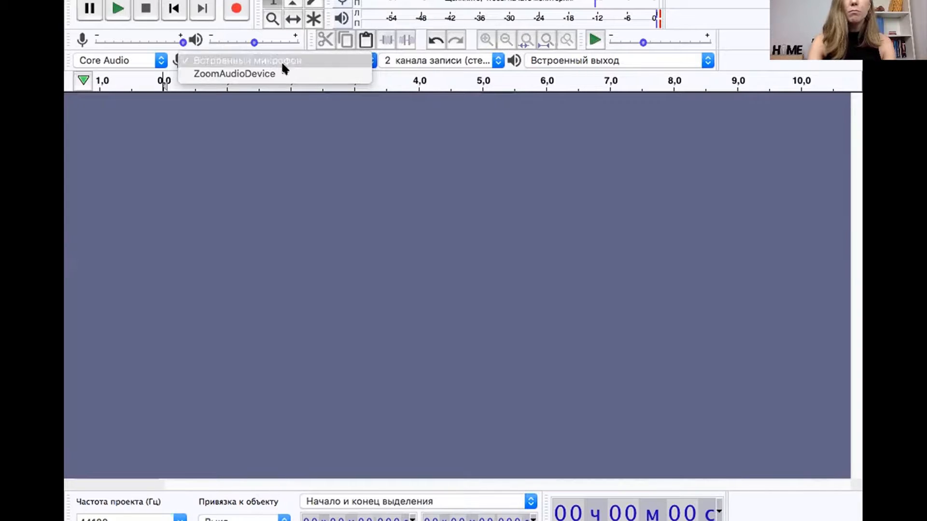
{"action": "left_click", "coordinate": [164, 85]}
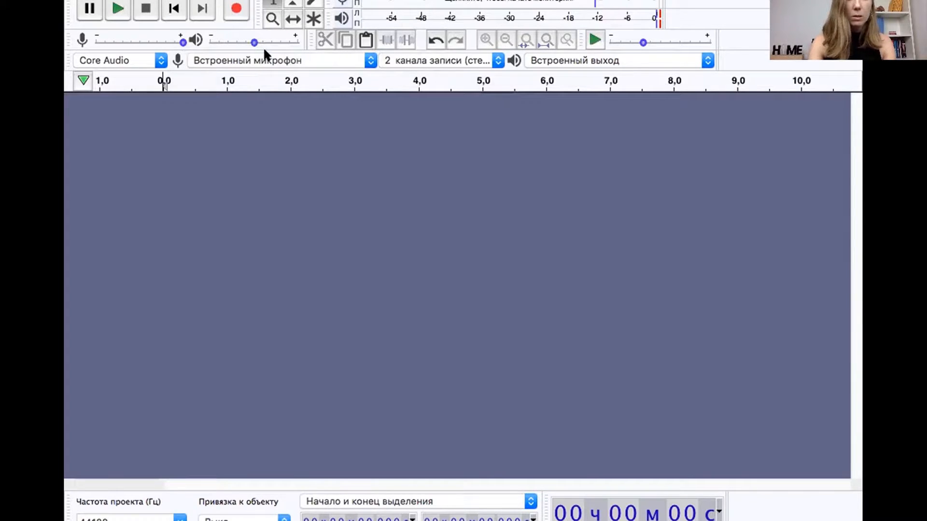
{"action": "left_click", "coordinate": [459, 58]}
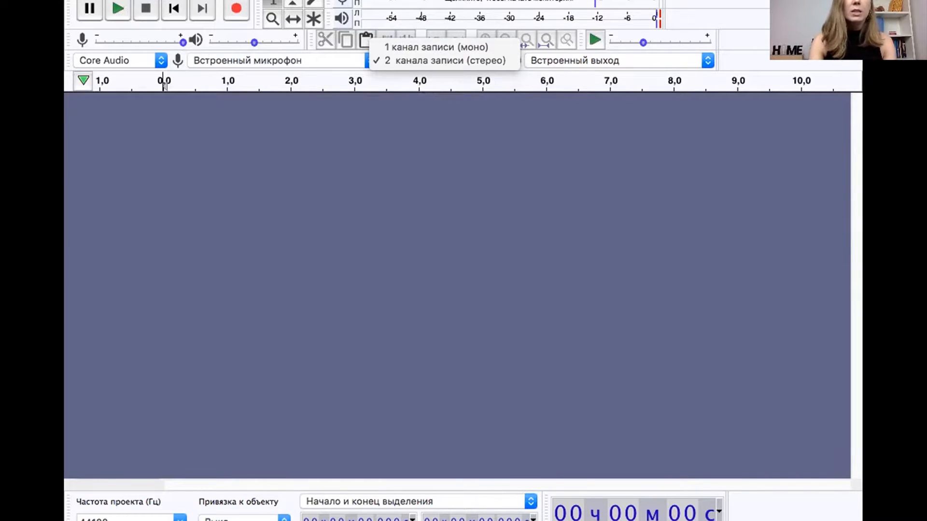
{"action": "key", "text": "Escape"}
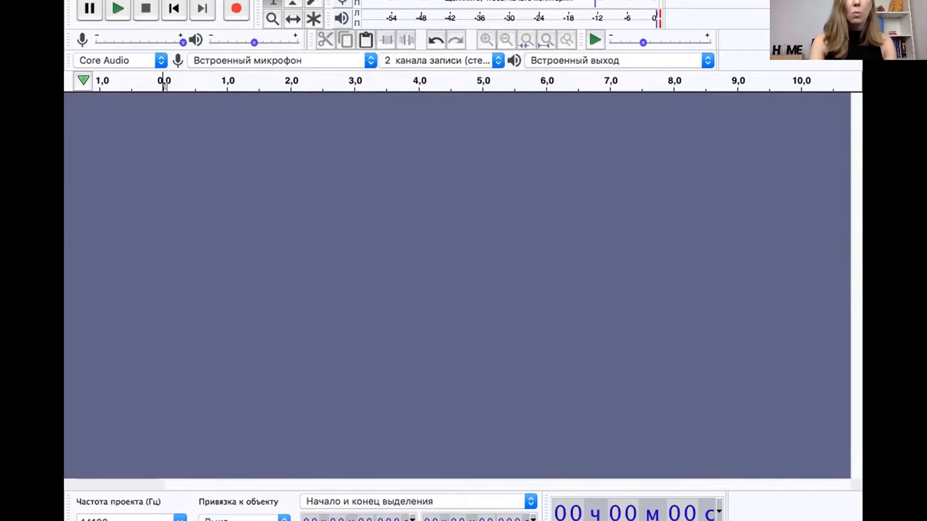
- Record a test voice track of about 23 seconds from the built-in microphone, stop, and play it back
{"action": "left_click", "coordinate": [237, 9]}
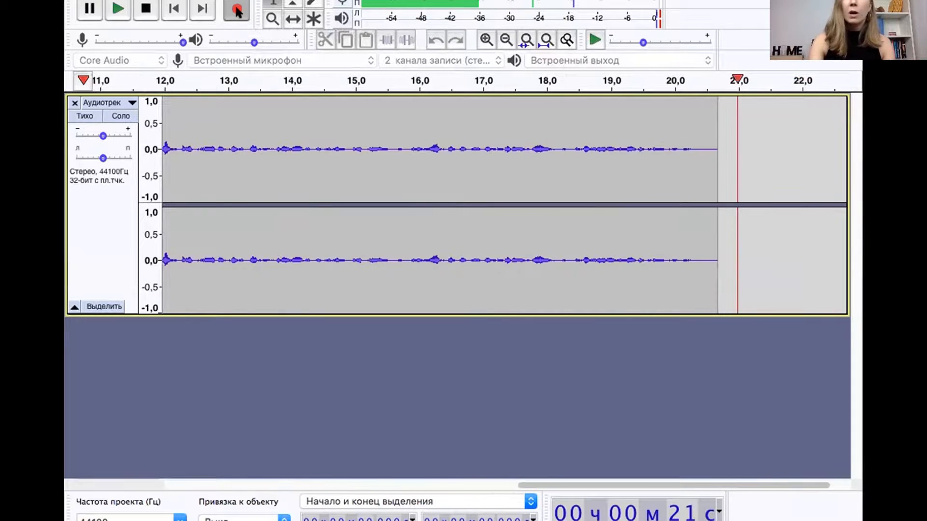
{"action": "left_click", "coordinate": [146, 11]}
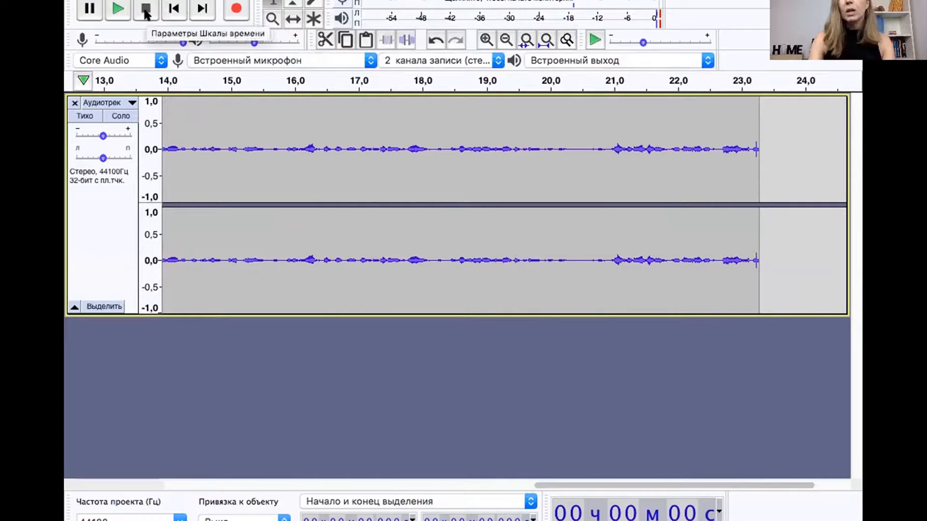
{"action": "left_click", "coordinate": [117, 11]}
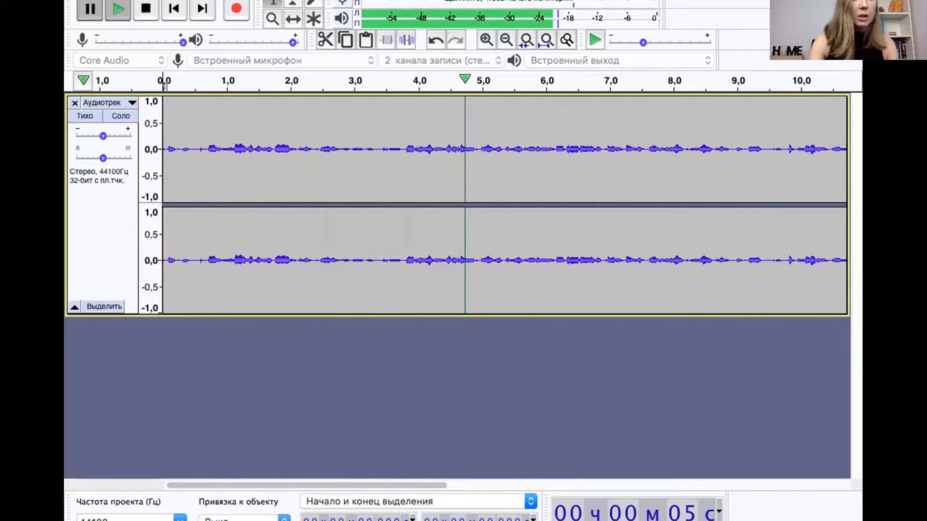
- Raise the gain of the recorded voice track, and remove that track from the project
{"action": "mouse_move", "coordinate": [103, 136]}
{"action": "left_mouse_down"}
{"action": "mouse_move", "coordinate": [118, 139]}
{"action": "mouse_move", "coordinate": [79, 134]}
{"action": "mouse_move", "coordinate": [120, 136]}
{"action": "left_mouse_up"}
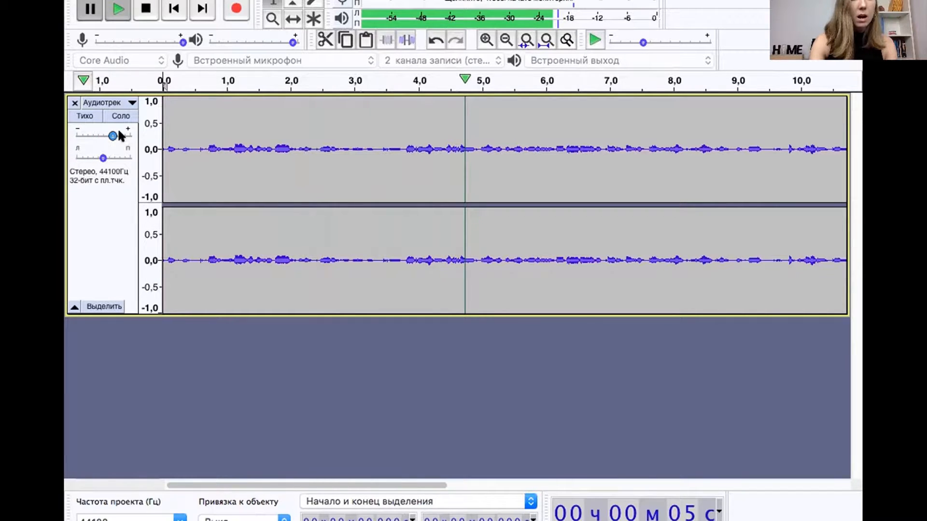
{"action": "left_click", "coordinate": [74, 104]}
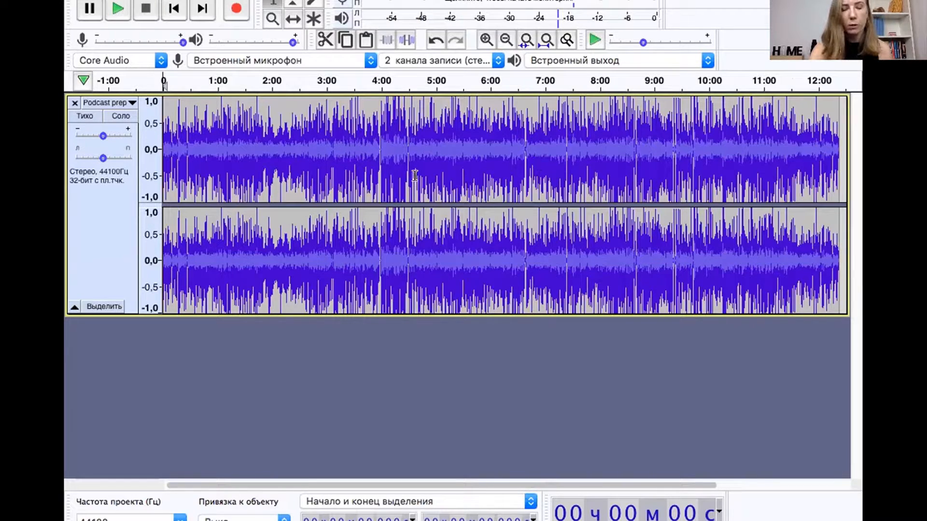
- Cut the passage from about 7.2 to 11.9 seconds out of the podcast track
{"action": "scroll", "coordinate": [414, 175], "scroll_direction": "up", "scroll_amount": 5}
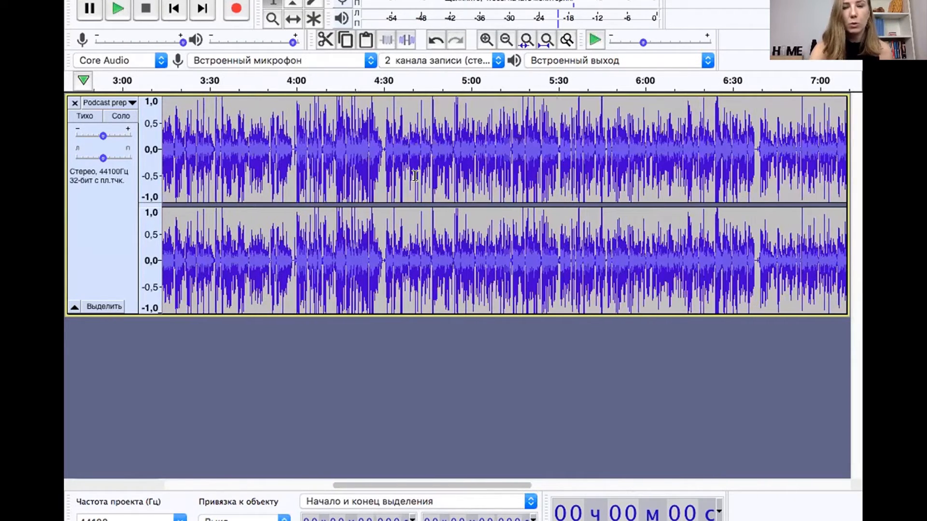
{"action": "scroll", "coordinate": [417, 176], "scroll_direction": "up", "scroll_amount": 3}
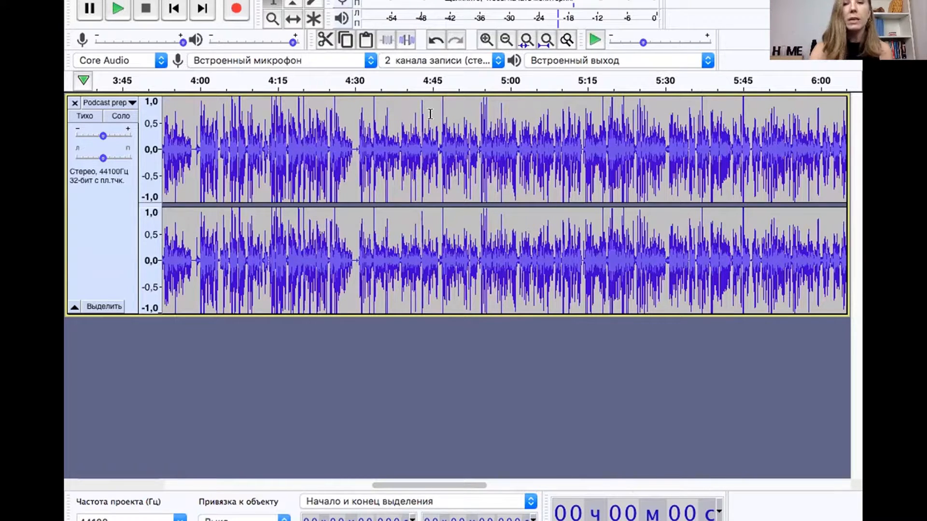
{"action": "scroll", "coordinate": [461, 151], "scroll_direction": "up", "scroll_amount": 5}
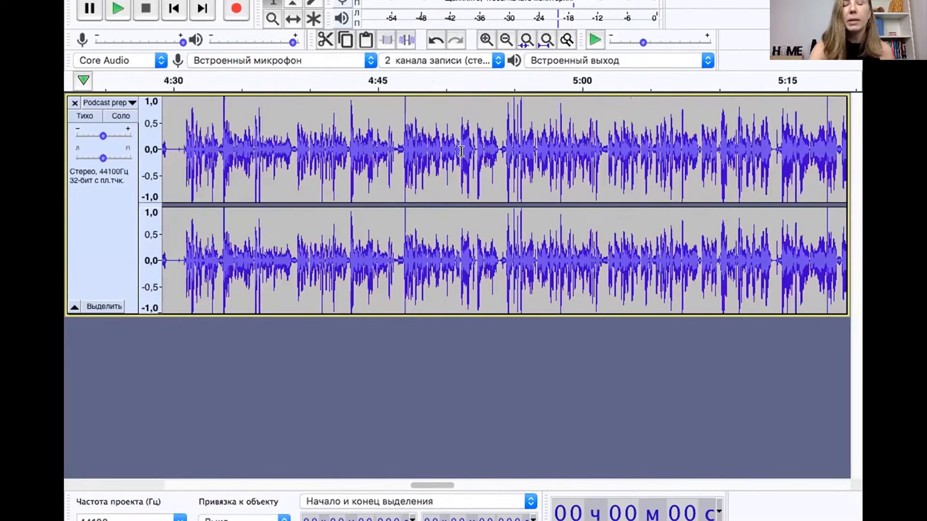
{"action": "scroll", "coordinate": [461, 151], "scroll_direction": "up", "scroll_amount": 1}
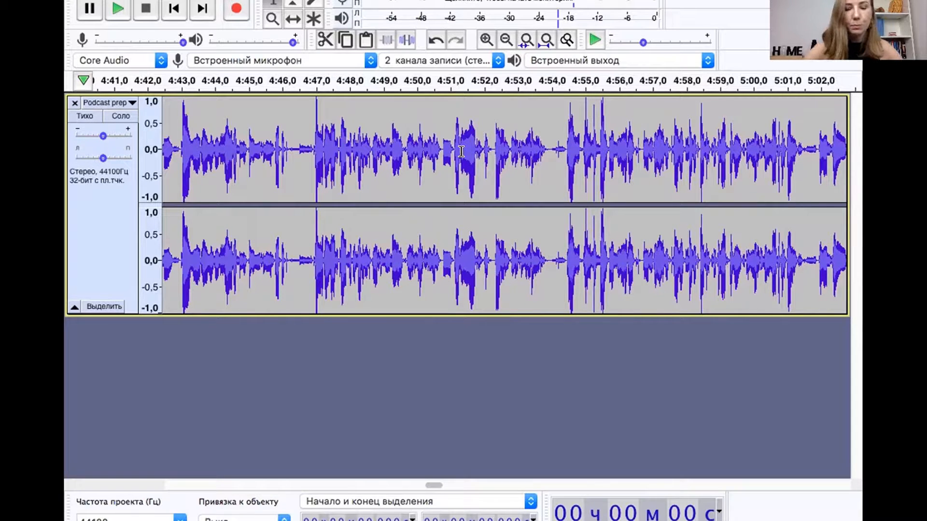
{"action": "key", "text": "Home"}
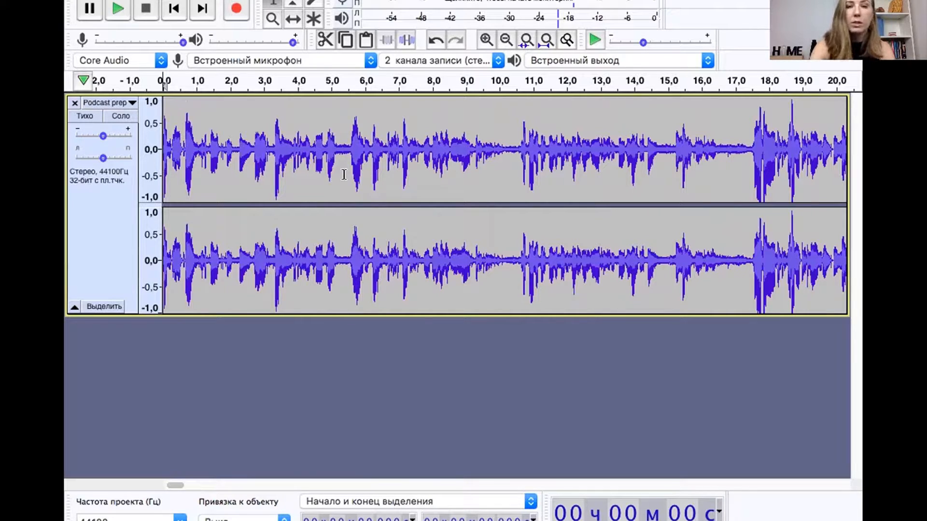
{"action": "left_click", "coordinate": [399, 140]}
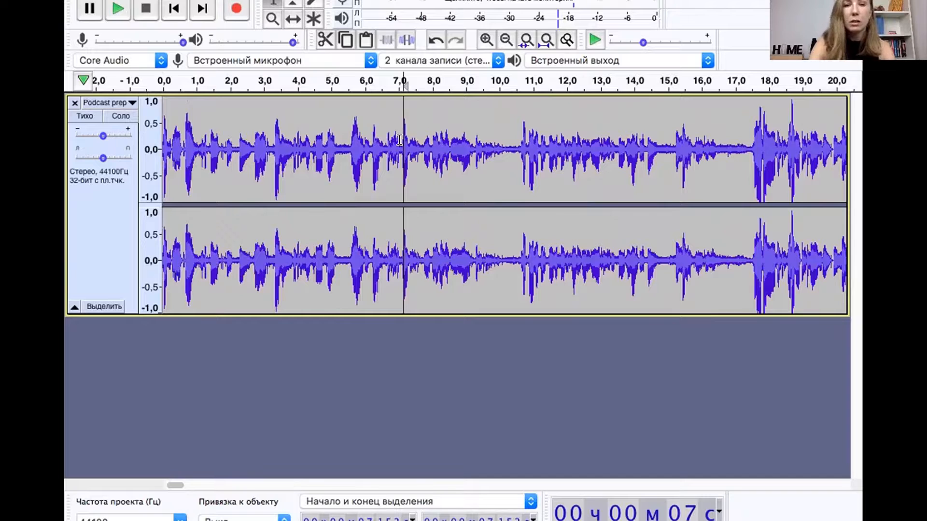
{"action": "left_click_drag", "start_coordinate": [394, 141], "coordinate": [555, 139]}
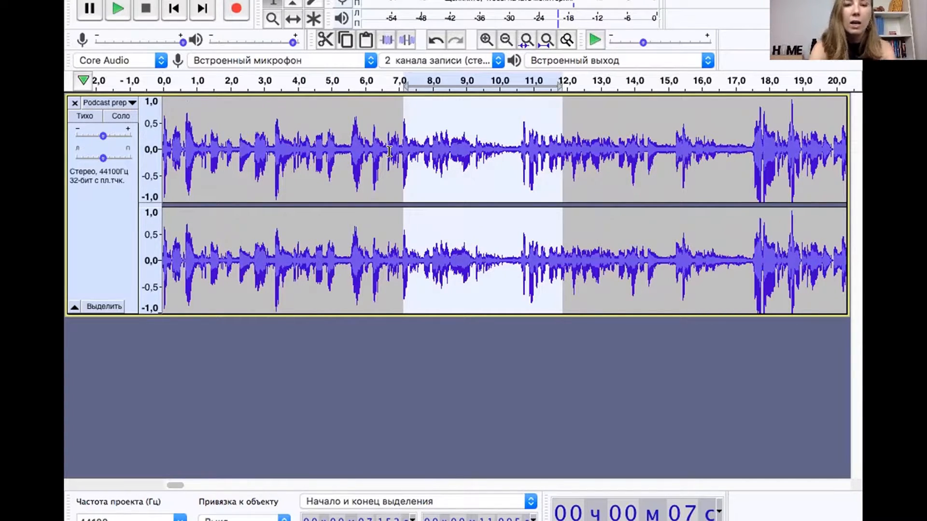
{"action": "left_click", "coordinate": [326, 40]}
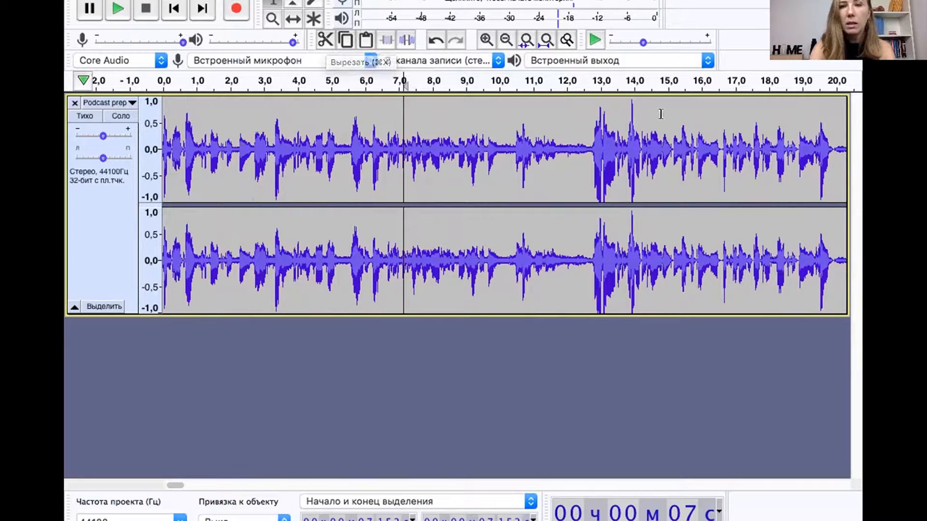
- Paste the cut audio over the podcast passage from about 14.9 to 17.2 seconds
{"action": "left_click_drag", "start_coordinate": [666, 108], "coordinate": [675, 109]}
{"action": "left_click_drag", "start_coordinate": [695, 342], "coordinate": [741, 328]}
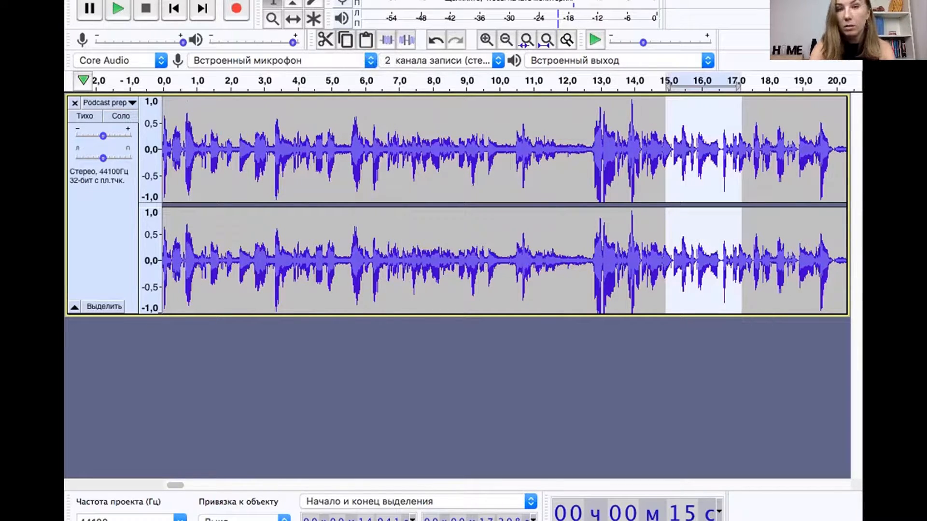
{"action": "left_click", "coordinate": [368, 40]}
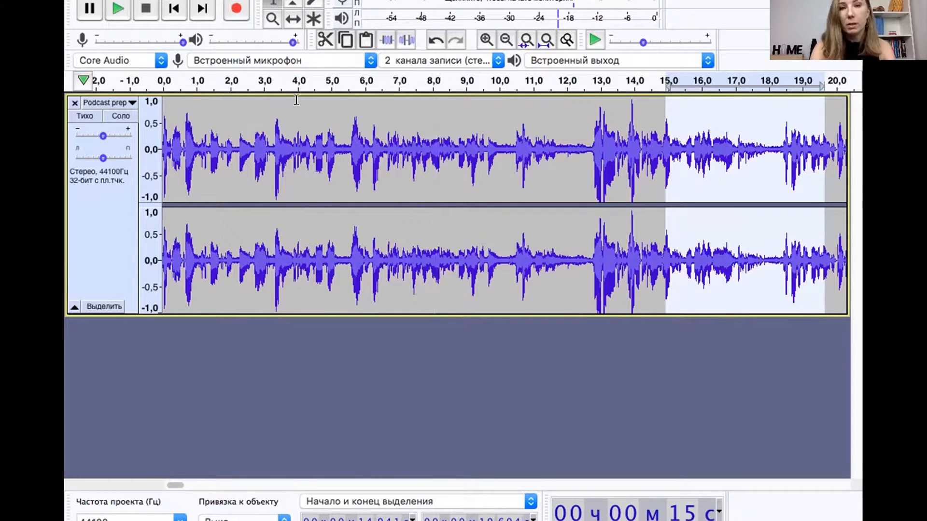
- Copy the podcast passage from about 4.1 to 10.1 seconds and paste it over the passage from about 12.1 to 16.8 seconds
{"action": "left_click_drag", "start_coordinate": [299, 100], "coordinate": [498, 284]}
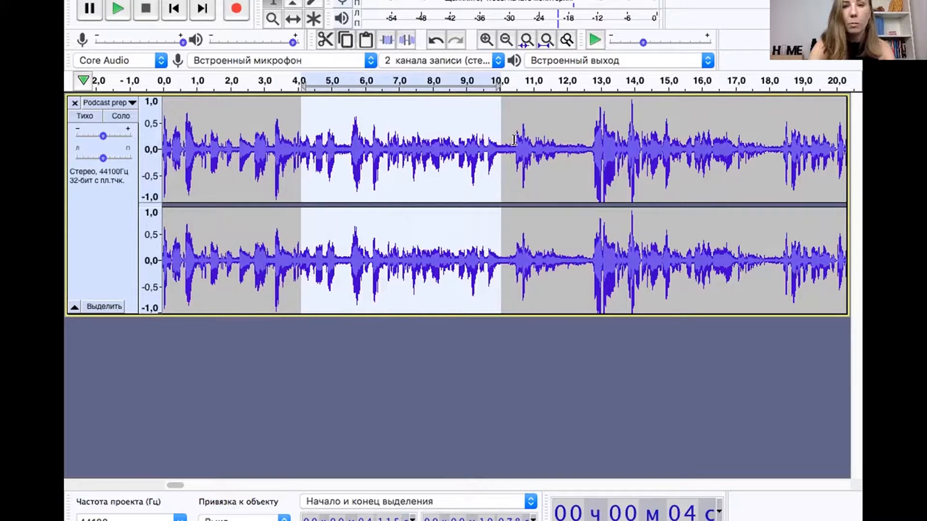
{"action": "left_click", "coordinate": [568, 101]}
{"action": "left_click", "coordinate": [725, 302], "text": "shift"}
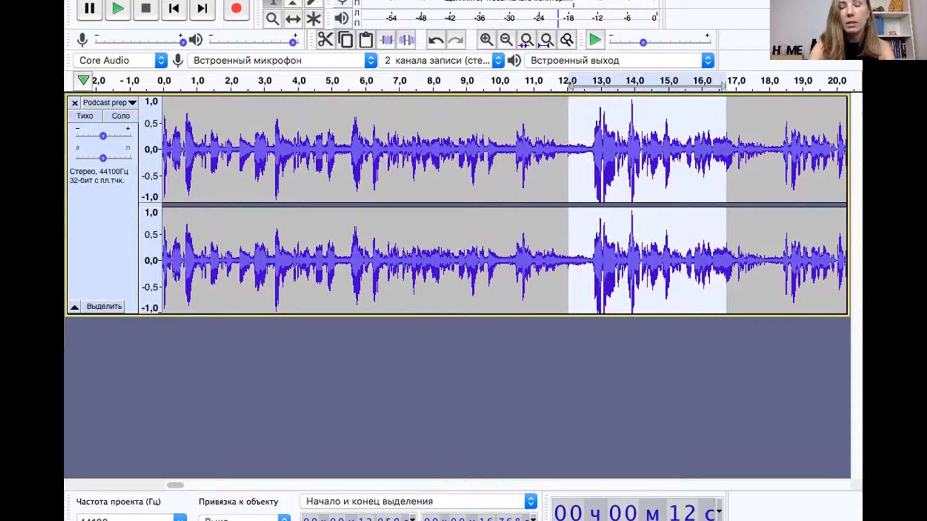
{"action": "left_click", "coordinate": [366, 41]}
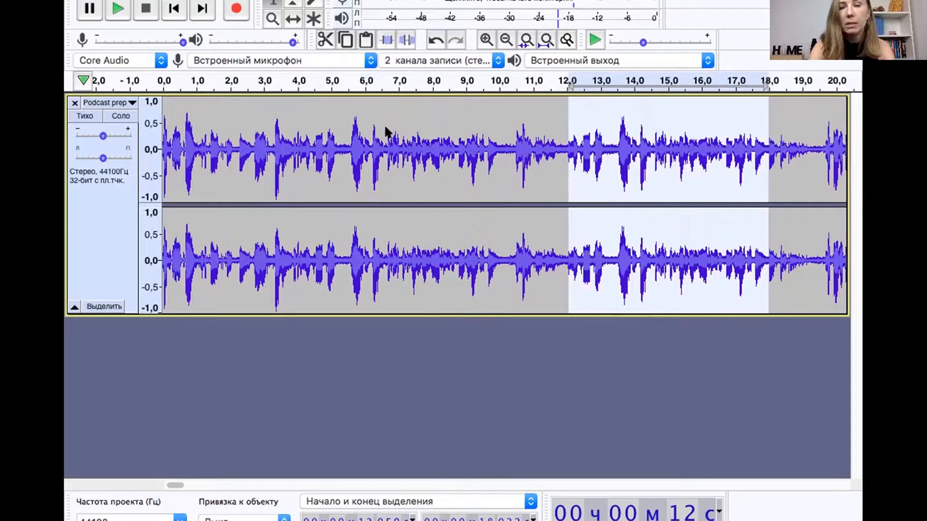
- Select the entire podcast track and get its noise profile with the Noise Reduction effect (Подавление шума)
{"action": "scroll", "coordinate": [550, 206], "scroll_direction": "right", "scroll_amount": 20}
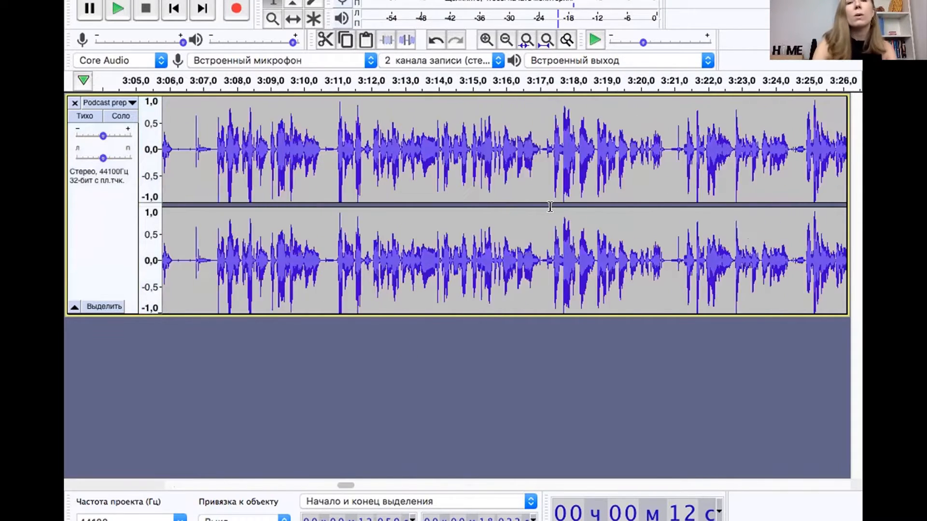
{"action": "scroll", "coordinate": [550, 206], "scroll_direction": "left", "scroll_amount": 20}
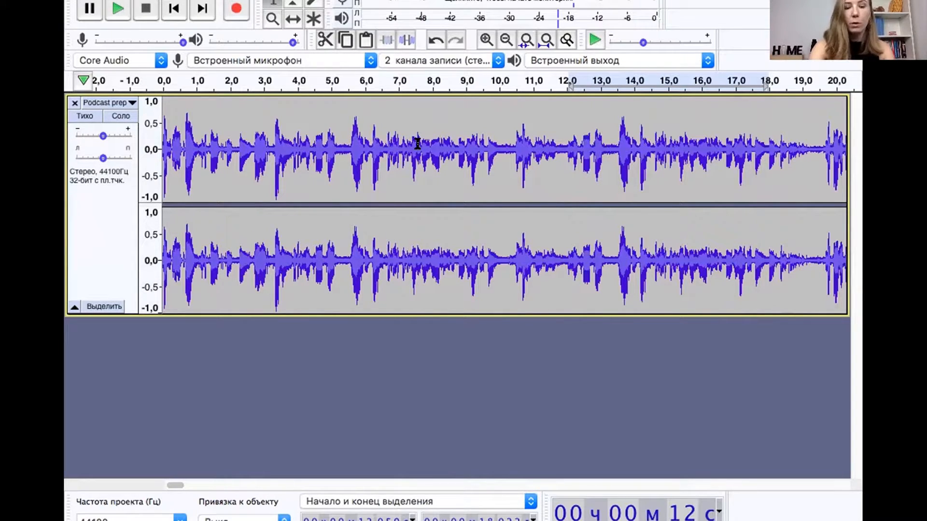
{"action": "key", "text": "super+a"}
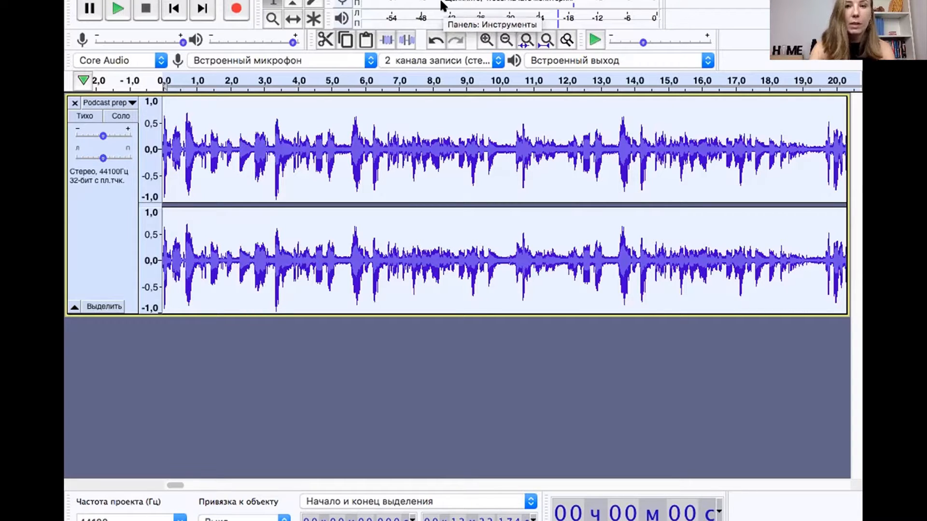
{"action": "left_click", "coordinate": [419, 0]}
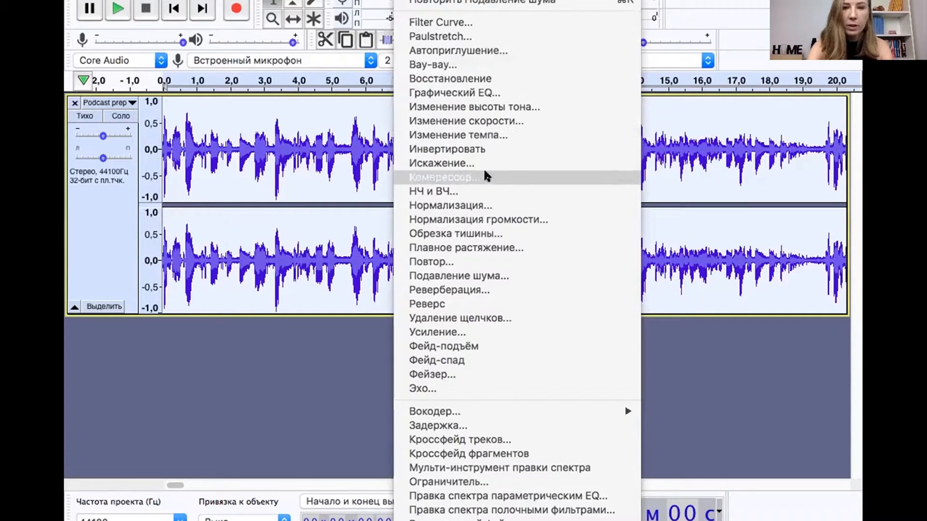
{"action": "left_click", "coordinate": [465, 275]}
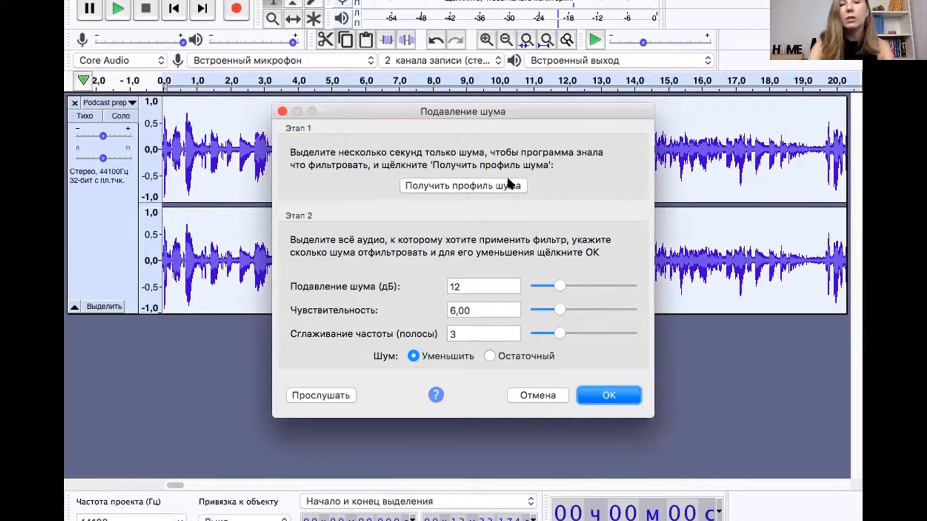
{"action": "left_click", "coordinate": [493, 184]}
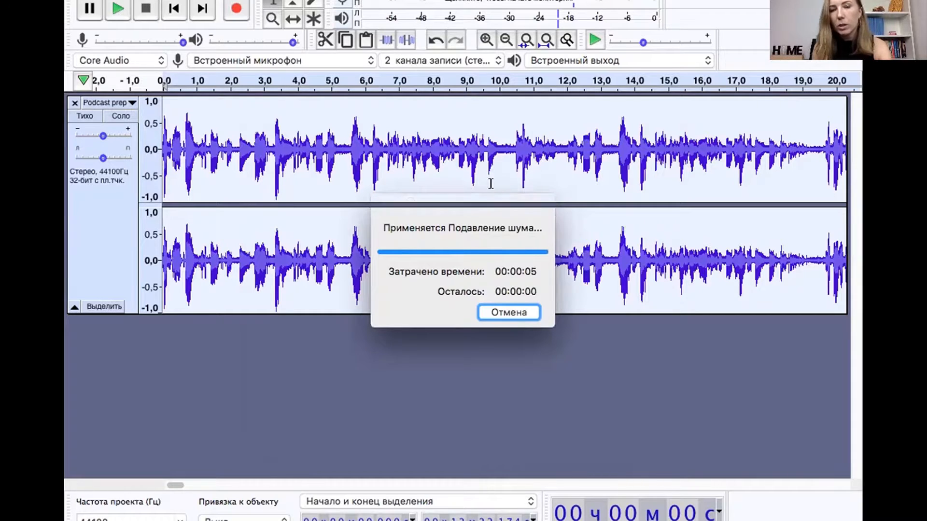
- Apply noise reduction to the whole podcast track and play back the result
{"action": "left_click", "coordinate": [419, 0]}
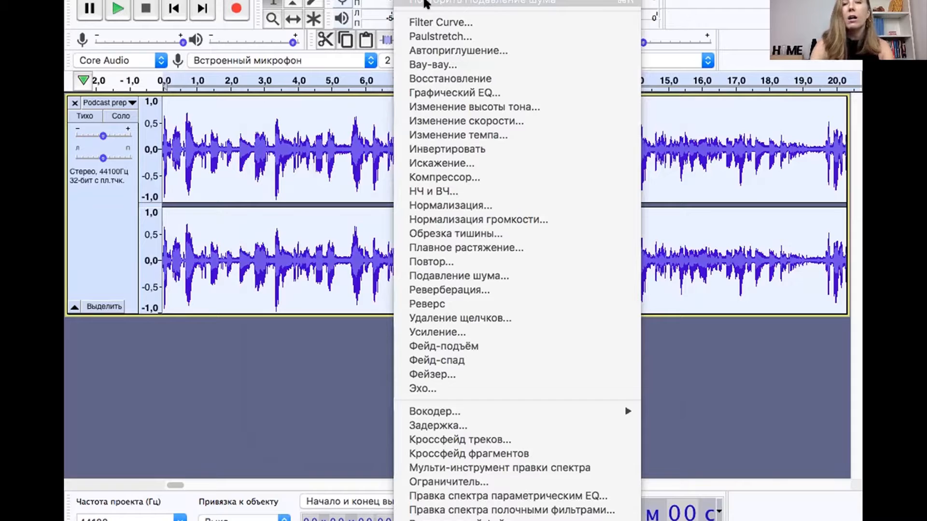
{"action": "left_click", "coordinate": [425, 2]}
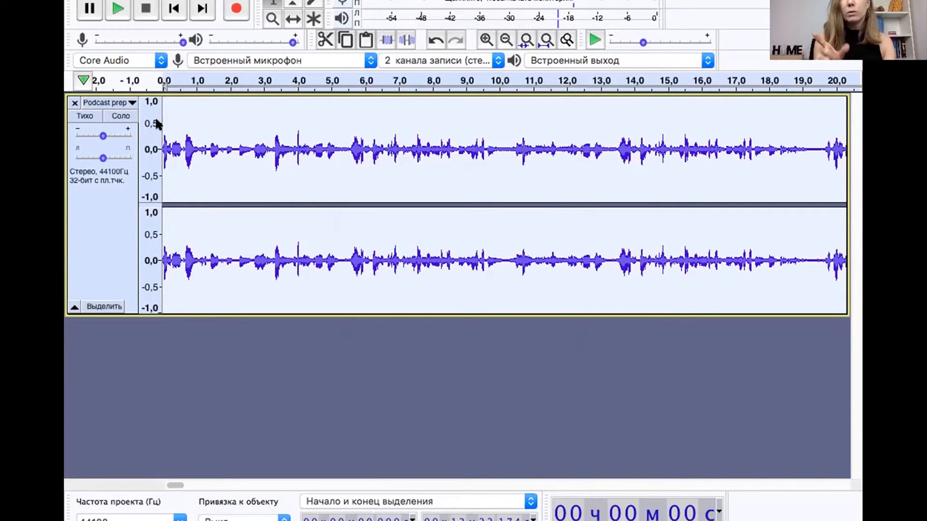
{"action": "left_click", "coordinate": [116, 8]}
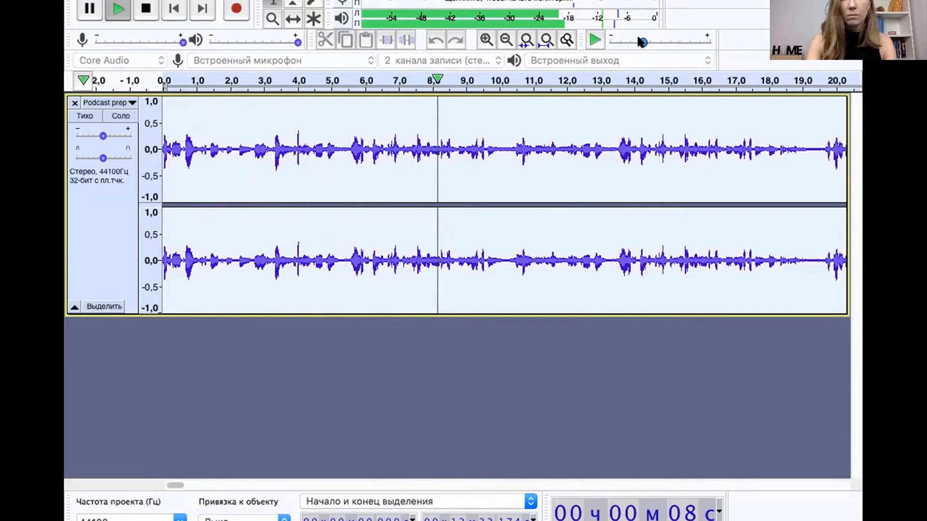
{"action": "left_click", "coordinate": [90, 10]}
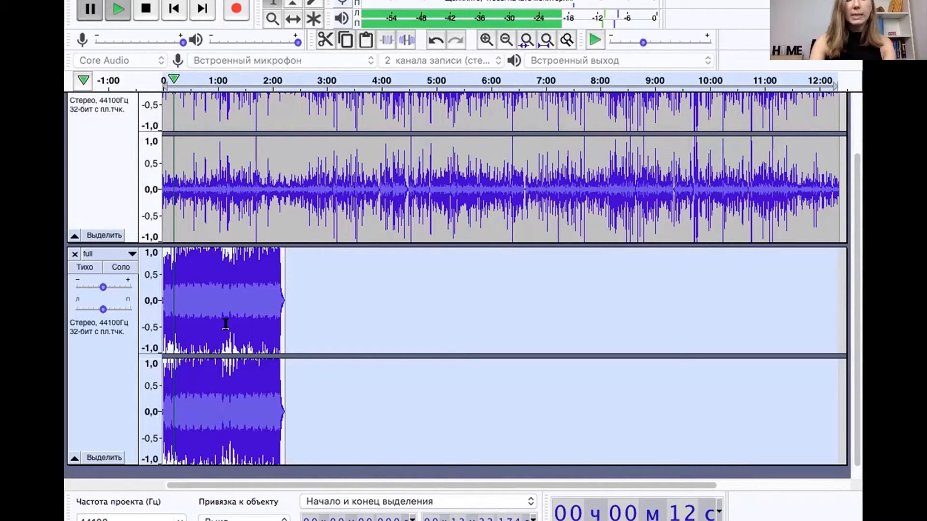
- Solo the "full" music track, play it, and lower its gain to -11 dB
{"action": "left_click", "coordinate": [117, 269]}
{"action": "left_click", "coordinate": [116, 269]}
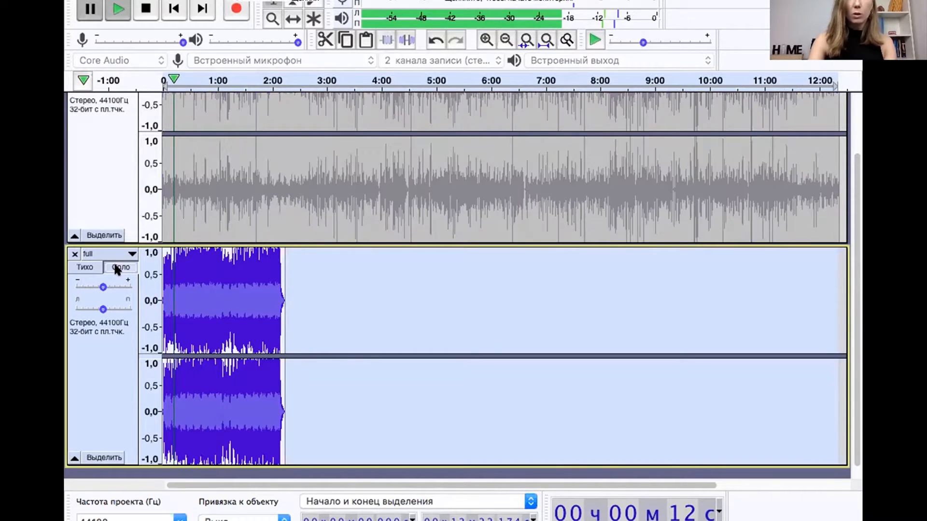
{"action": "left_click", "coordinate": [120, 11]}
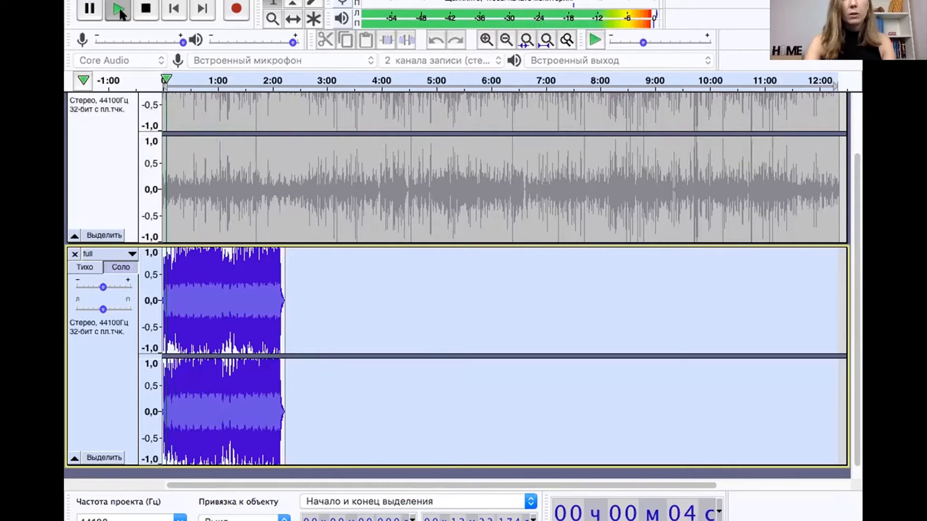
{"action": "left_click_drag", "start_coordinate": [98, 285], "coordinate": [83, 287]}
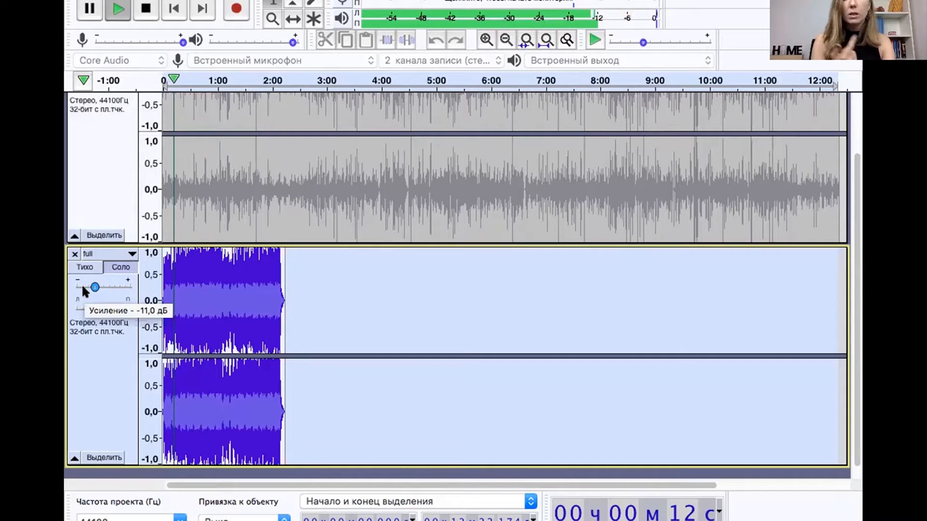
- Lower the playback volume, pause the music, and turn off solo on the "full" track
{"action": "key", "text": "XF86AudioLowerVolume"}
{"action": "key", "text": "XF86AudioLowerVolume"}
{"action": "key", "text": "XF86AudioLowerVolume"}
{"action": "key", "text": "XF86AudioLowerVolume"}
{"action": "key", "text": "XF86AudioLowerVolume"}
{"action": "key", "text": "XF86AudioLowerVolume"}
{"action": "key", "text": "XF86AudioLowerVolume"}
{"action": "key", "text": "XF86AudioLowerVolume"}
{"action": "key", "text": "XF86AudioLowerVolume"}
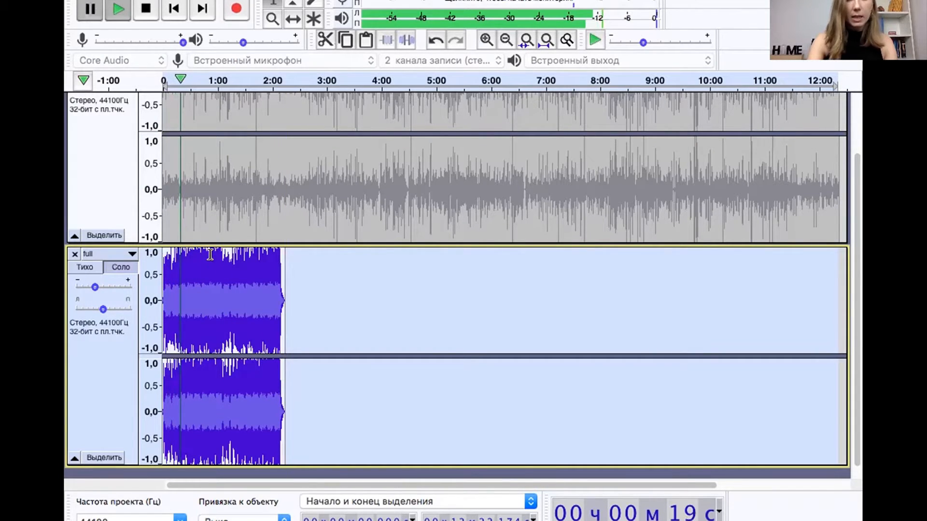
{"action": "scroll", "coordinate": [225, 265], "scroll_direction": "up", "scroll_amount": 4}
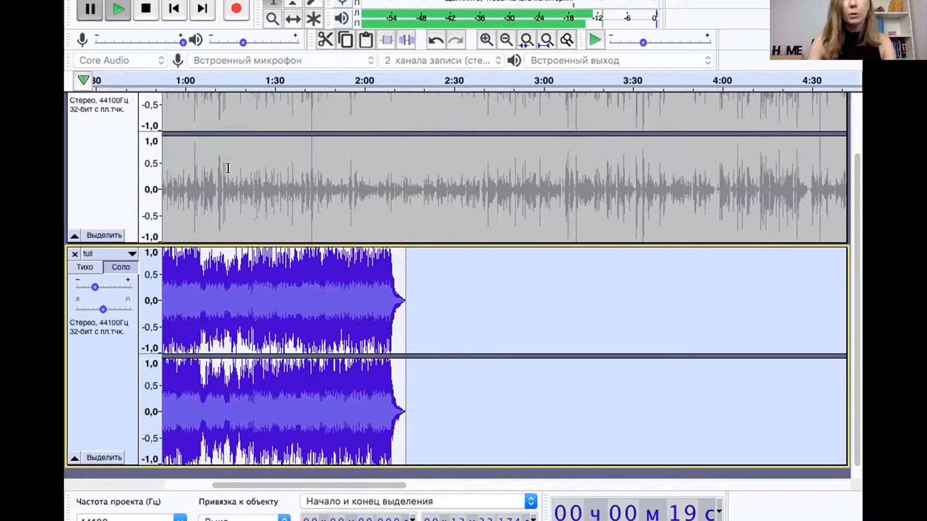
{"action": "left_click", "coordinate": [121, 267]}
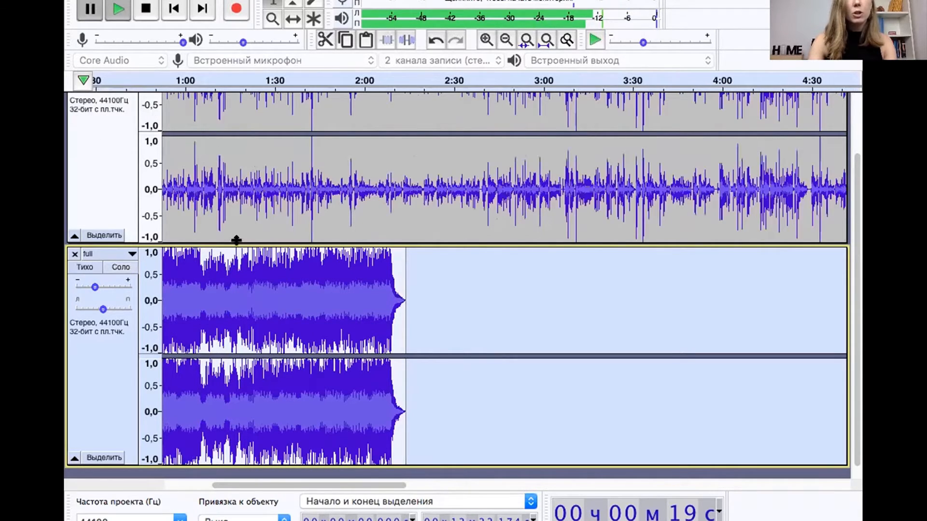
- Cut the passage from about 1:16 to 1:42 out of the "full" track and paste it at about 2:58
{"action": "left_click_drag", "start_coordinate": [230, 298], "coordinate": [309, 413]}
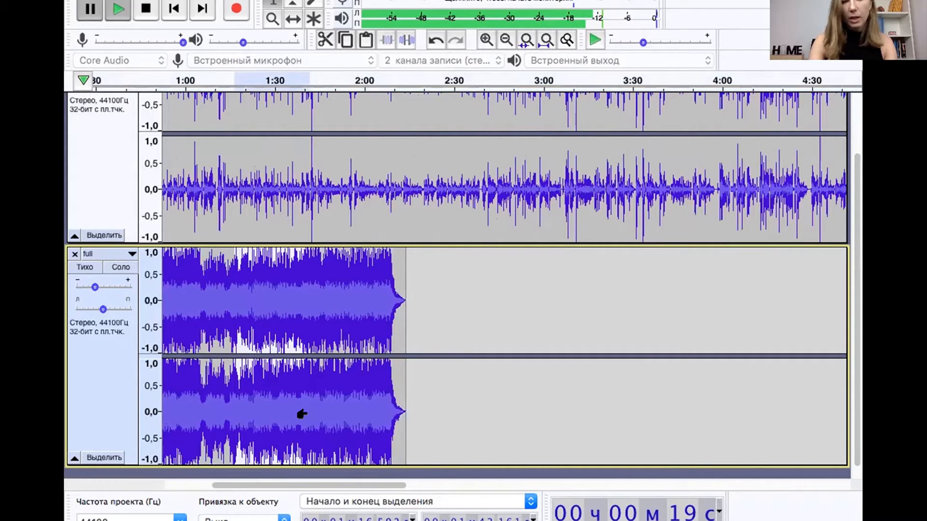
{"action": "key", "text": "Delete"}
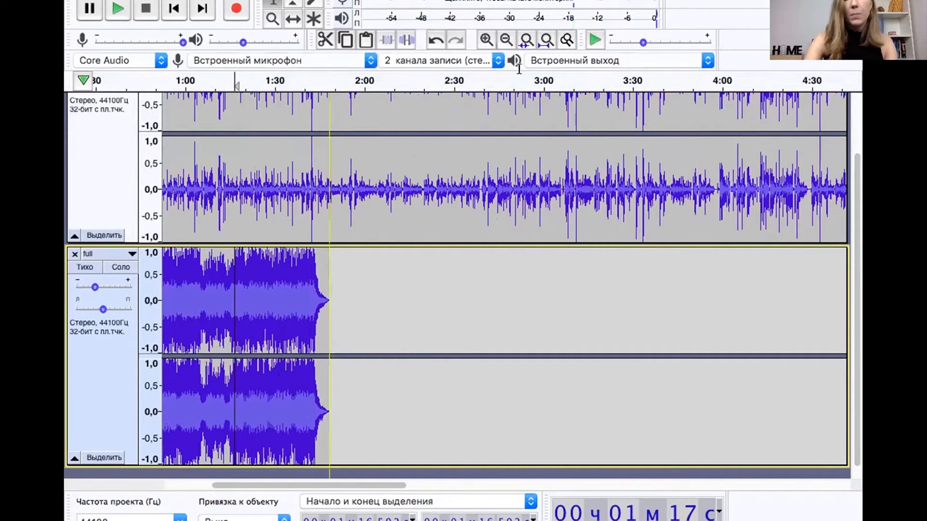
{"action": "scroll", "coordinate": [567, 162], "scroll_direction": "up", "scroll_amount": 3}
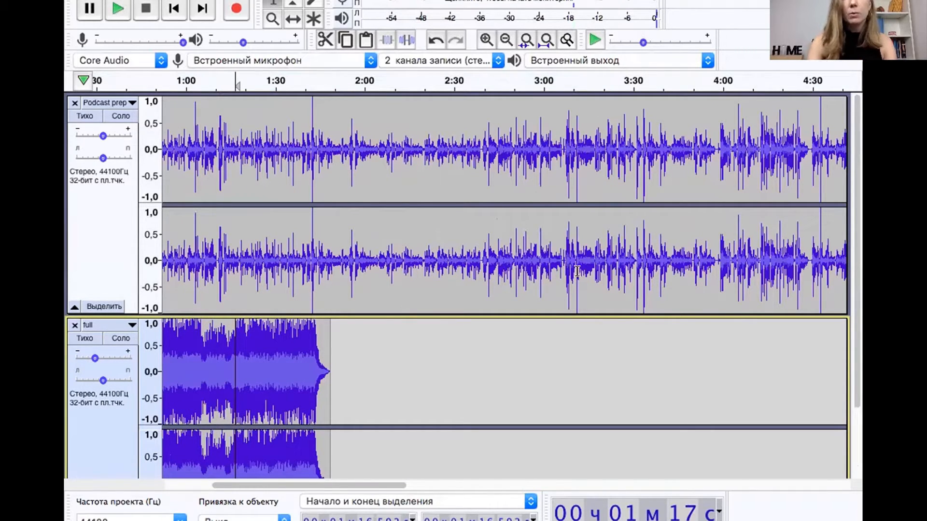
{"action": "left_click_drag", "start_coordinate": [537, 329], "coordinate": [658, 443]}
{"action": "scroll", "coordinate": [654, 443], "scroll_direction": "down", "scroll_amount": 3}
{"action": "key", "text": "super+v"}
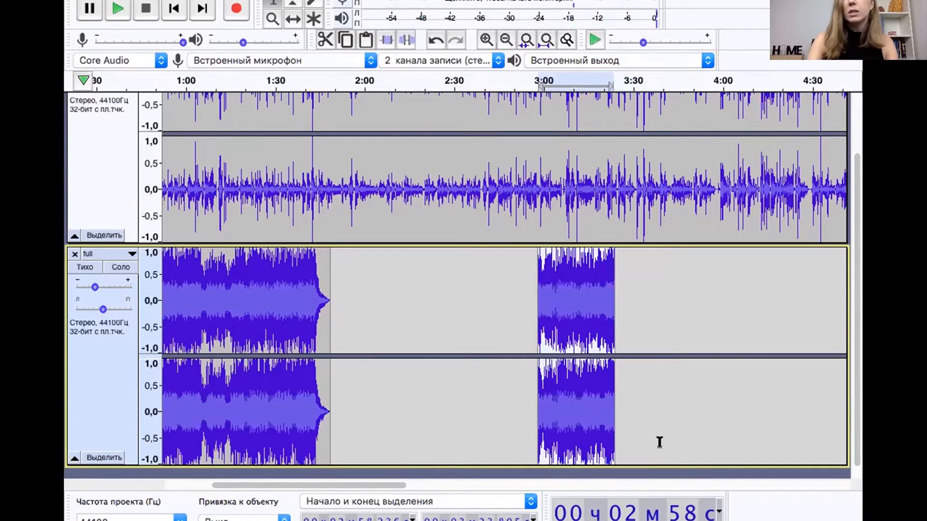
- Play both tracks from about 2:58, reduce the "full" track's gain slightly further while listening, and pause
{"action": "left_click", "coordinate": [535, 205]}
{"action": "scroll", "coordinate": [531, 205], "scroll_direction": "up", "scroll_amount": 3}
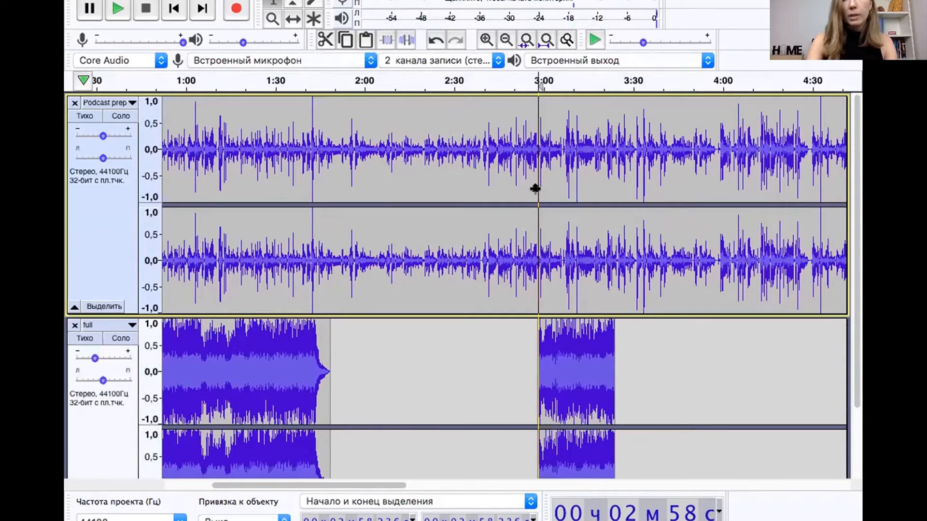
{"action": "left_click", "coordinate": [117, 9]}
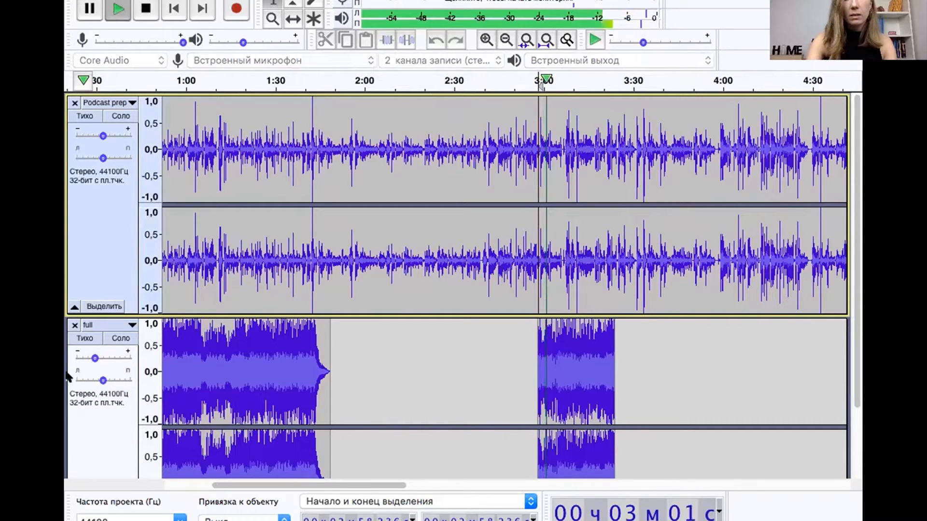
{"action": "left_click_drag", "start_coordinate": [95, 360], "coordinate": [82, 351]}
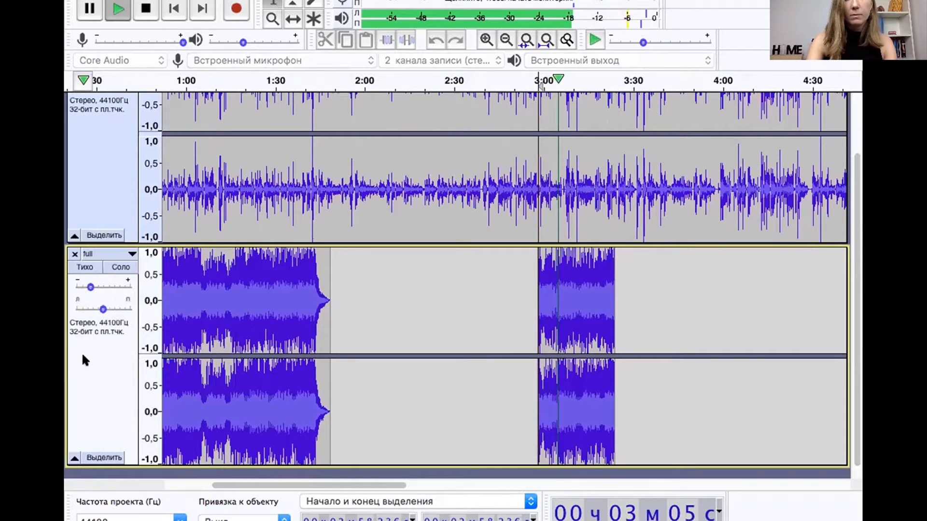
{"action": "left_click", "coordinate": [90, 8]}
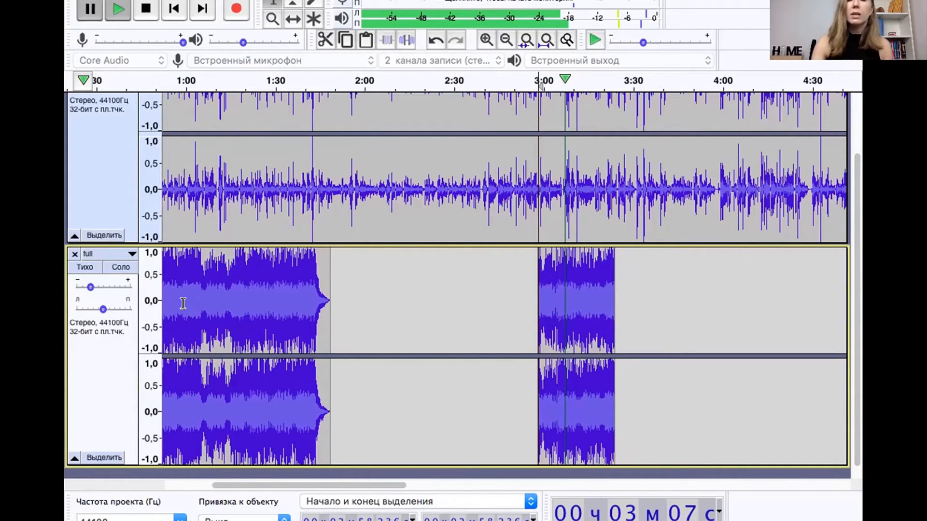
- Copy the first 26 seconds or so of the podcast track and paste them at its end, at about 12:22
{"action": "scroll", "coordinate": [676, 200], "scroll_direction": "up", "scroll_amount": 3}
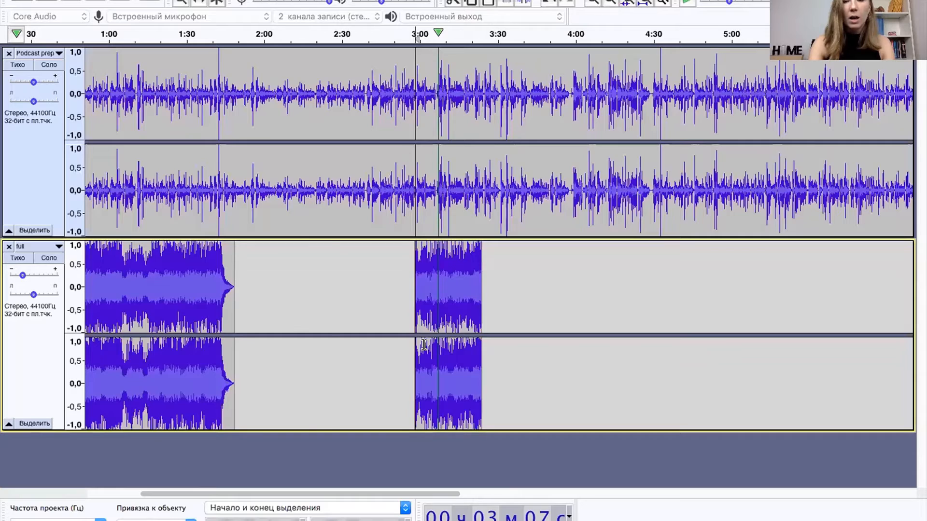
{"action": "scroll", "coordinate": [423, 344], "scroll_direction": "right", "scroll_amount": 10}
{"action": "scroll", "coordinate": [423, 345], "scroll_direction": "left", "scroll_amount": 12}
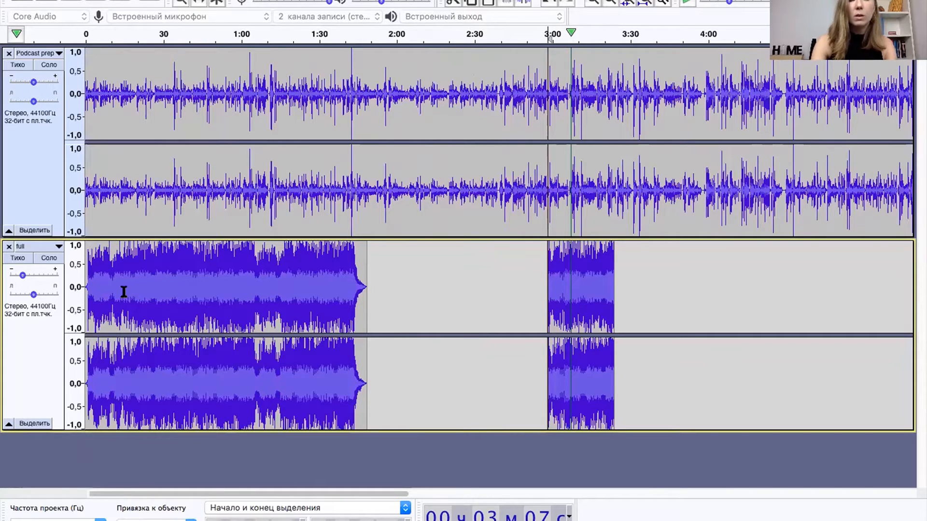
{"action": "left_click", "coordinate": [87, 286]}
{"action": "left_click_drag", "start_coordinate": [93, 288], "coordinate": [152, 100]}
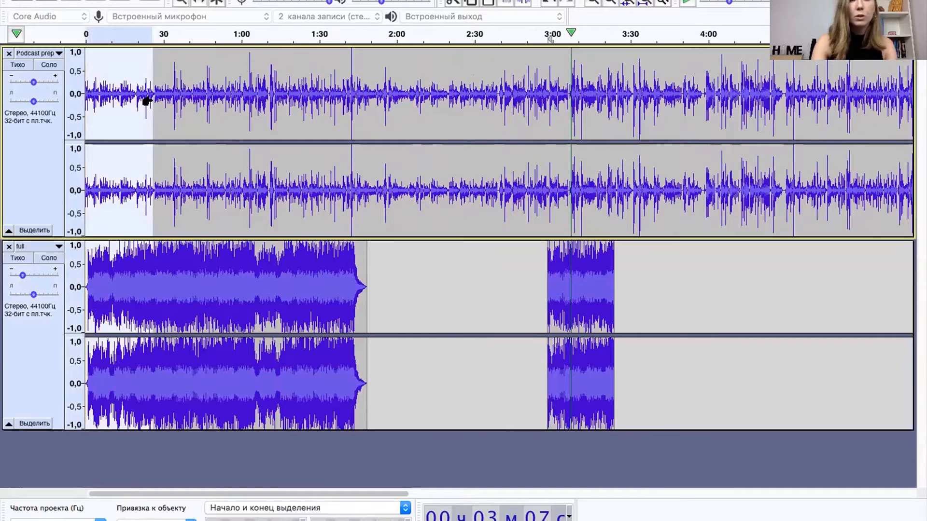
{"action": "key", "text": "space"}
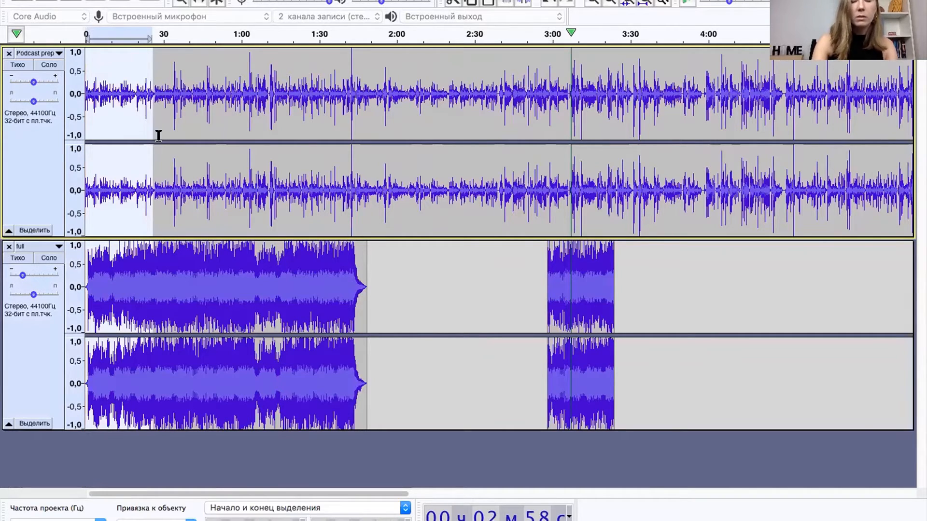
{"action": "scroll", "coordinate": [205, 135], "scroll_direction": "right", "scroll_amount": 20}
{"action": "scroll", "coordinate": [790, 70], "scroll_direction": "left", "scroll_amount": 1}
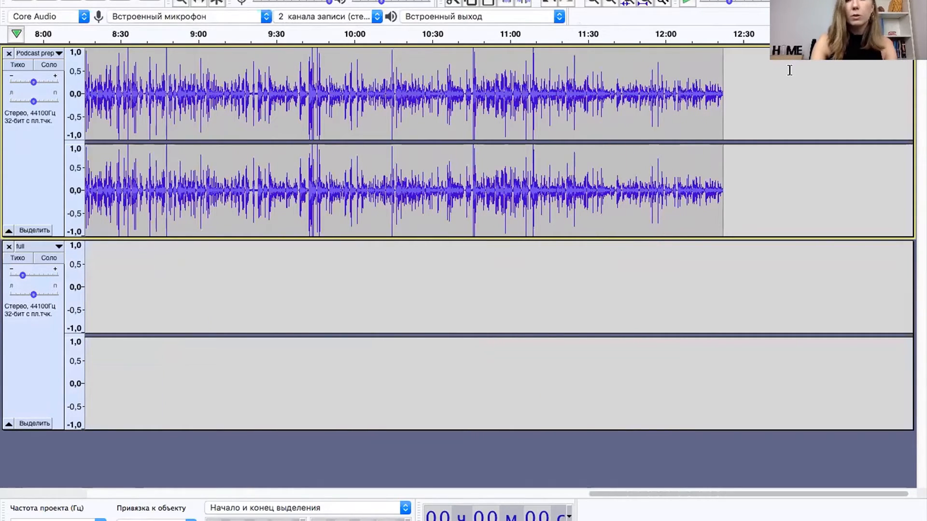
{"action": "left_click", "coordinate": [722, 109]}
{"action": "key", "text": "super+v"}
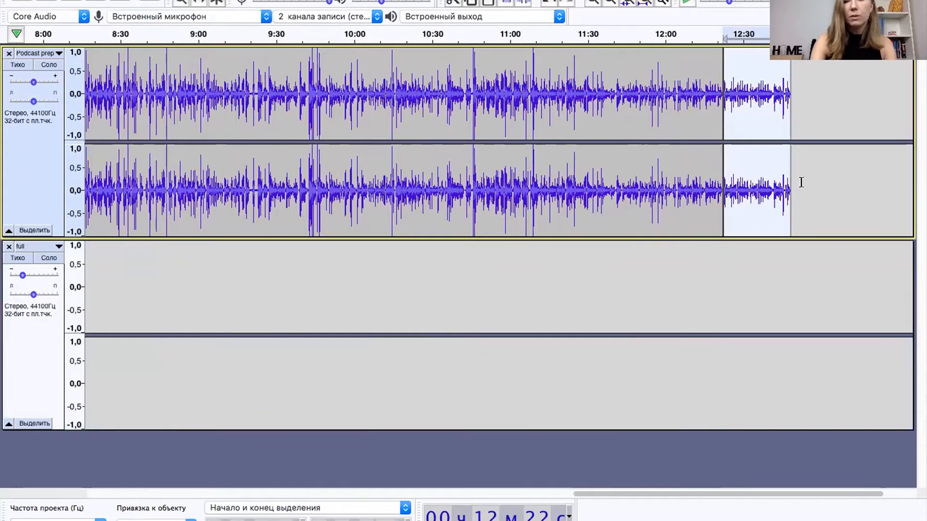
- Copy about the first 23 seconds of the "full" music track and paste them into the same track at about 12:22
{"action": "scroll", "coordinate": [780, 326], "scroll_direction": "right", "scroll_amount": 2}
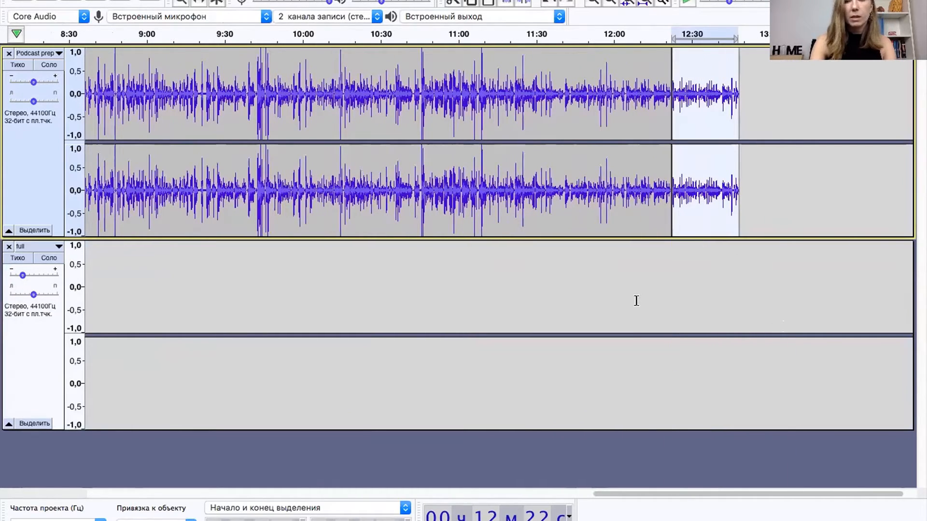
{"action": "scroll", "coordinate": [635, 300], "scroll_direction": "left", "scroll_amount": 20}
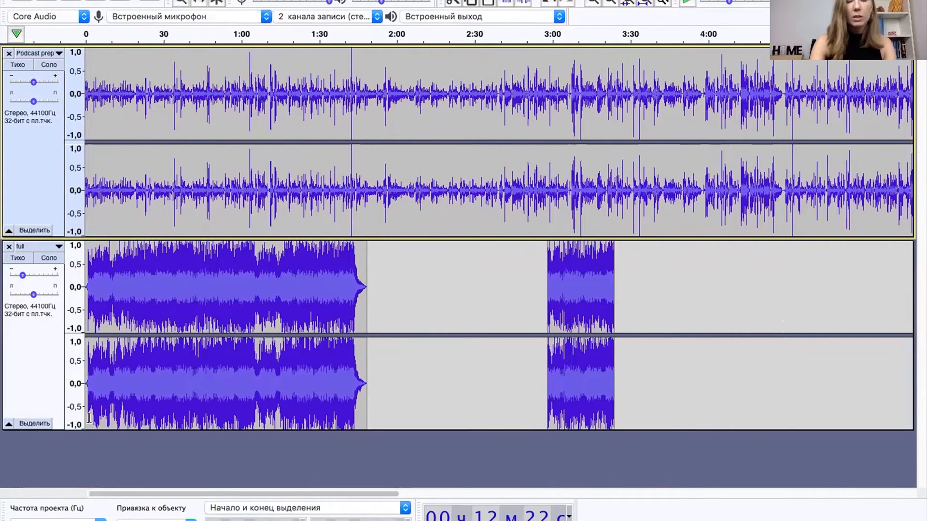
{"action": "scroll", "coordinate": [177, 336], "scroll_direction": "right", "scroll_amount": 1}
{"action": "scroll", "coordinate": [177, 336], "scroll_direction": "left", "scroll_amount": 1}
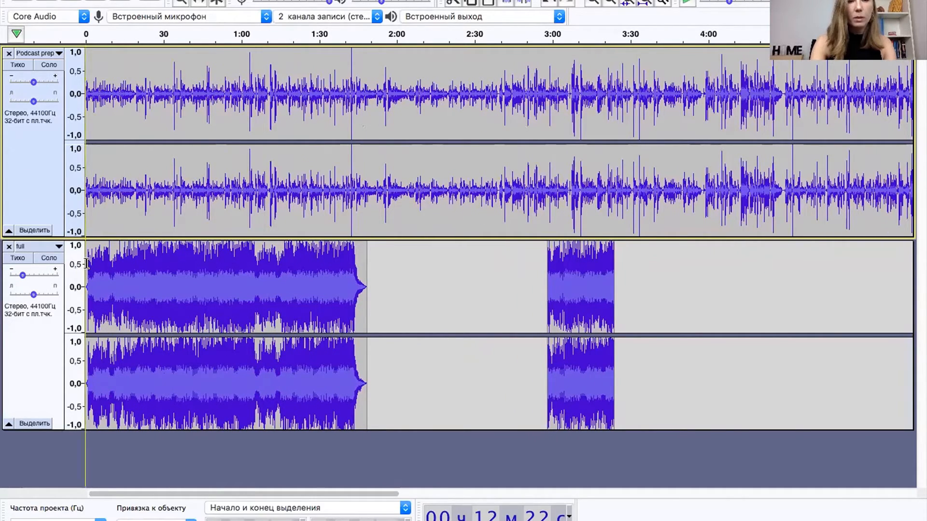
{"action": "left_click_drag", "start_coordinate": [86, 256], "coordinate": [142, 261]}
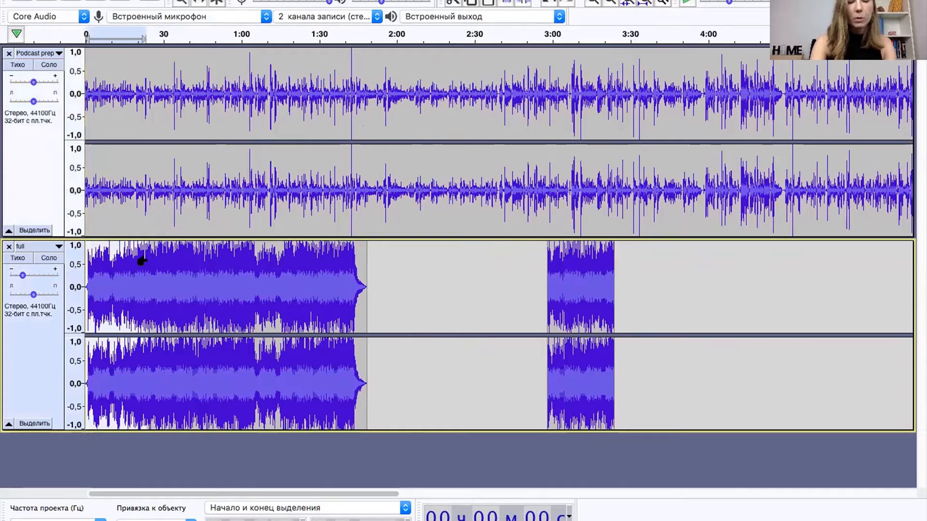
{"action": "scroll", "coordinate": [367, 316], "scroll_direction": "right", "scroll_amount": 15}
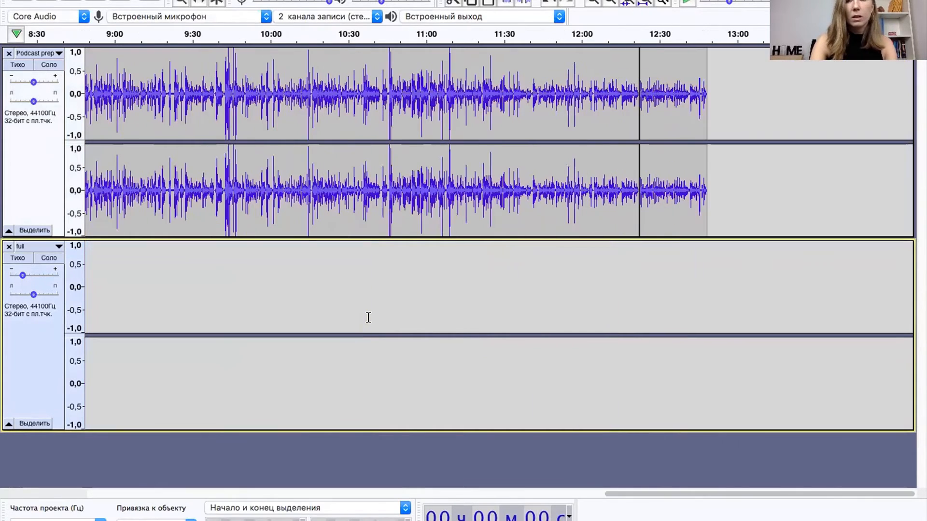
{"action": "left_click", "coordinate": [639, 249]}
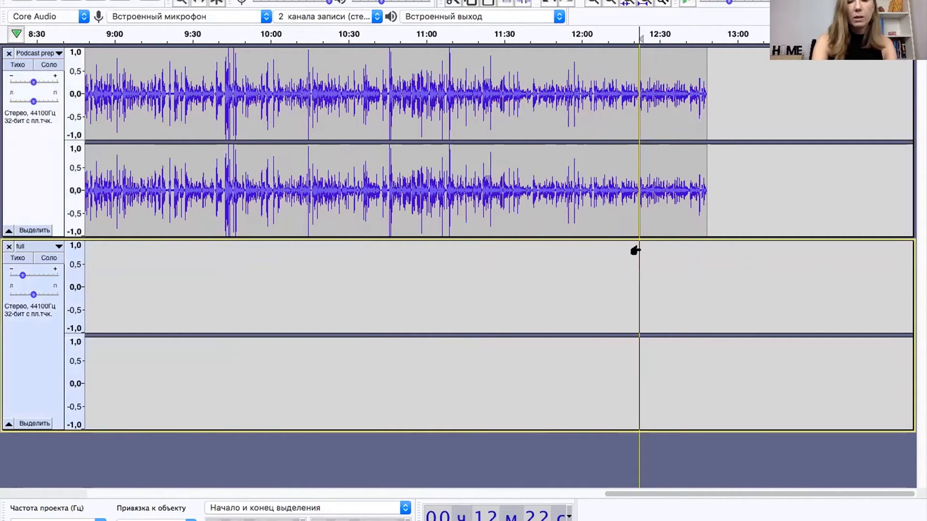
{"action": "key", "text": "super+v"}
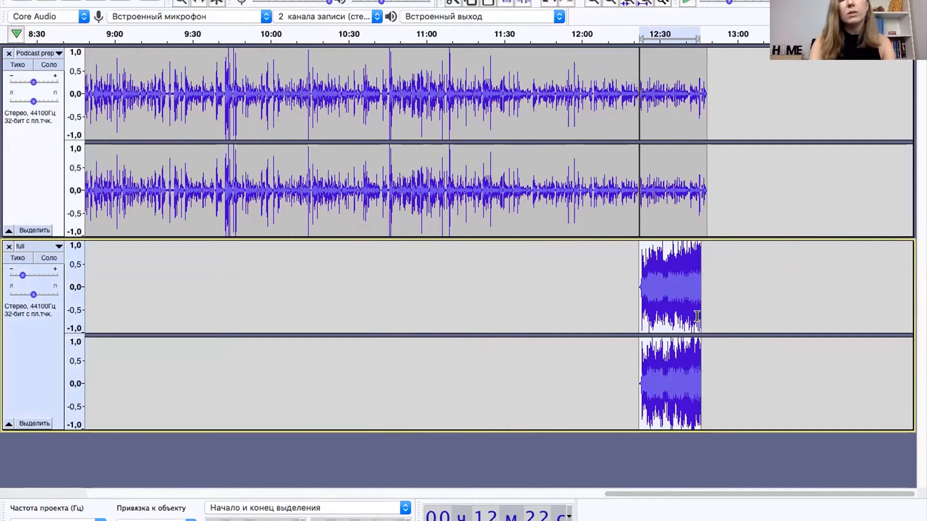
{"action": "scroll", "coordinate": [405, 173], "scroll_direction": "up", "scroll_amount": 3}
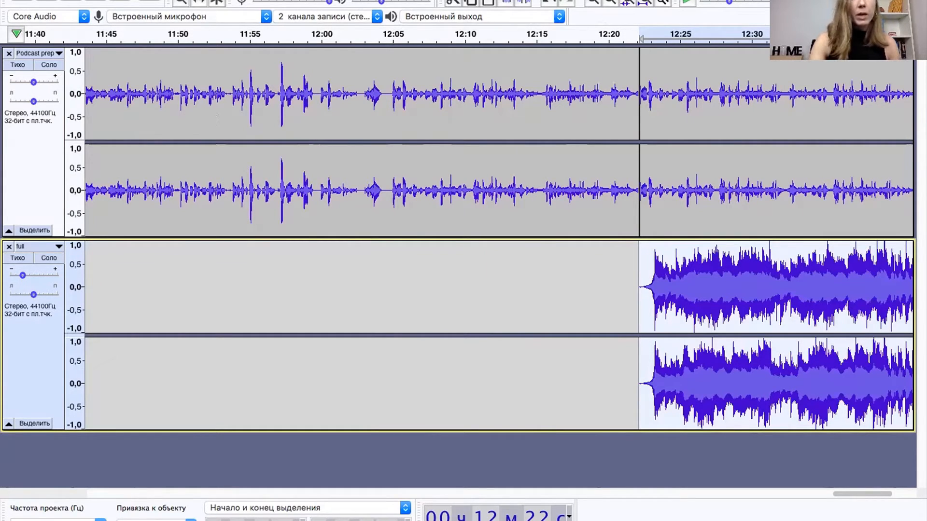
- Examine the MP3 export options for the project and cancel the export
{"action": "left_click", "coordinate": [101, 0]}
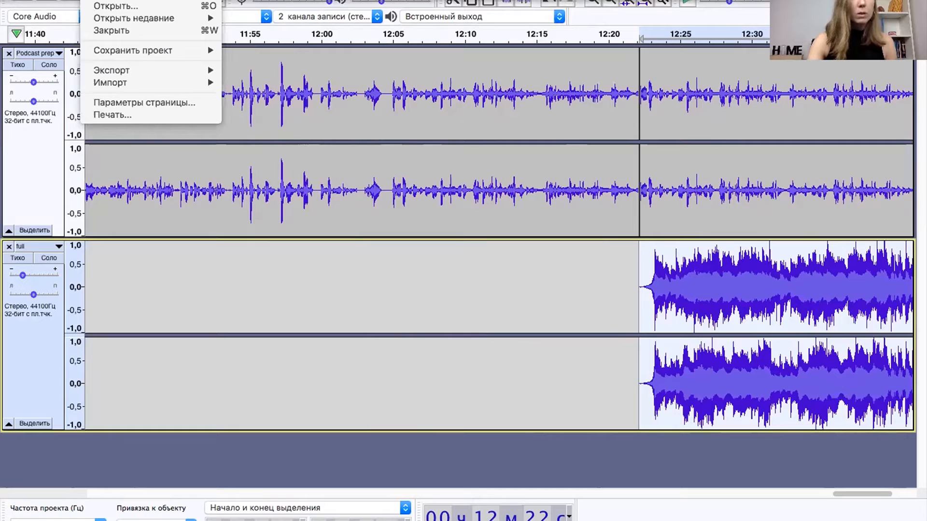
{"action": "mouse_move", "coordinate": [166, 69]}
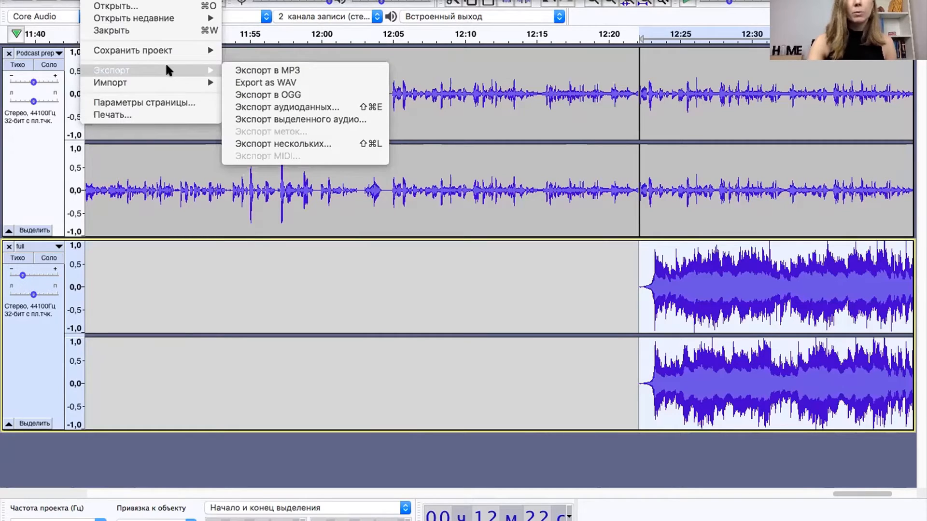
{"action": "left_click", "coordinate": [285, 70]}
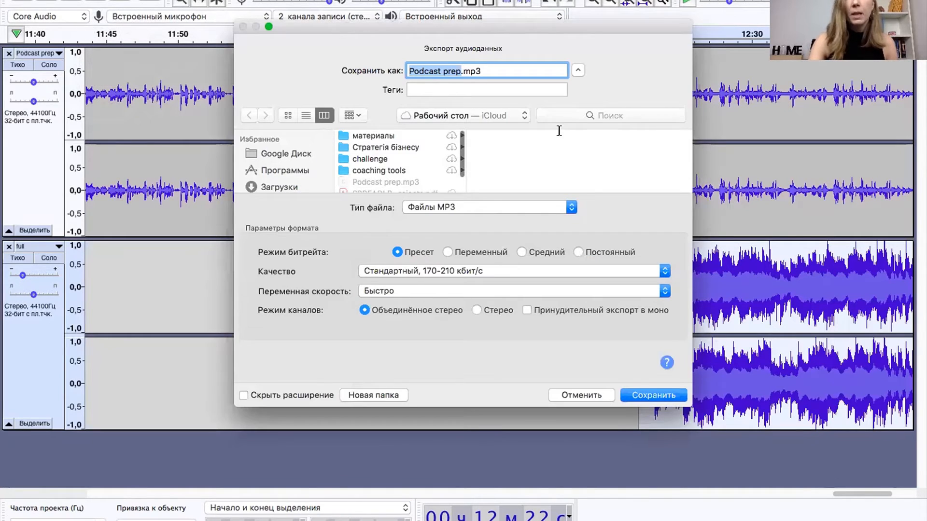
{"action": "left_click", "coordinate": [575, 395]}
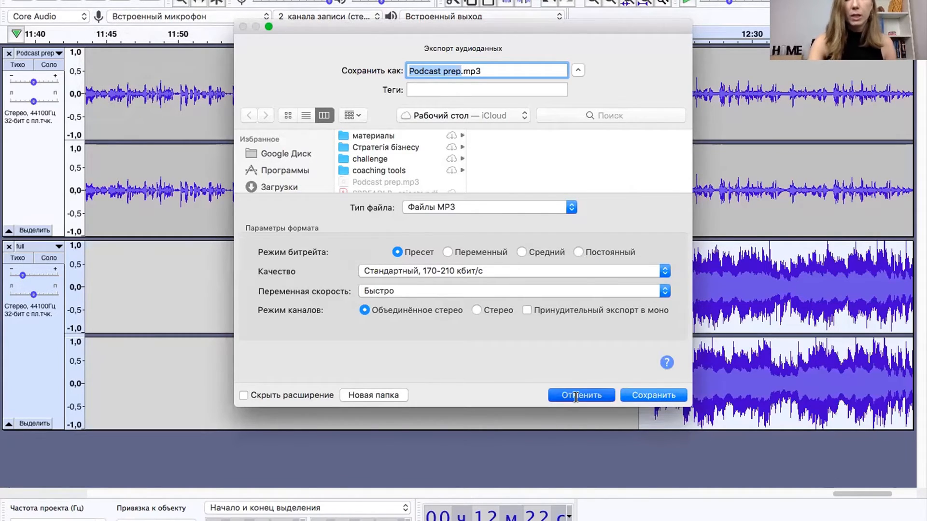